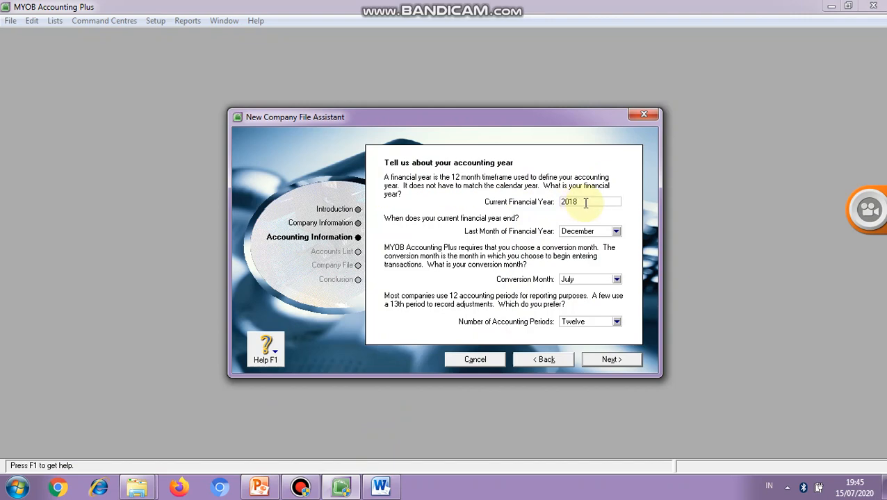
- Check the year of the trial balance in the Word document against MYOB's current financial year
left_click(380, 486)
triple_click(516, 204)
left_click_drag(513, 208, 479, 211)
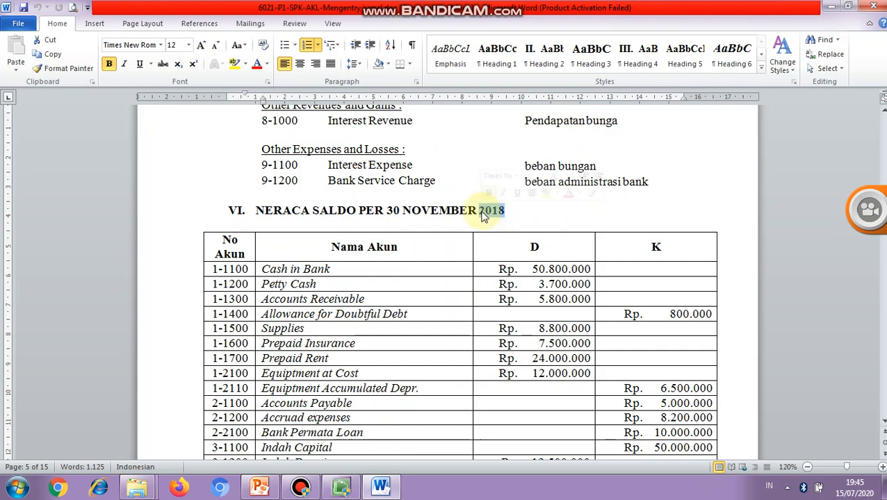
left_click(348, 489)
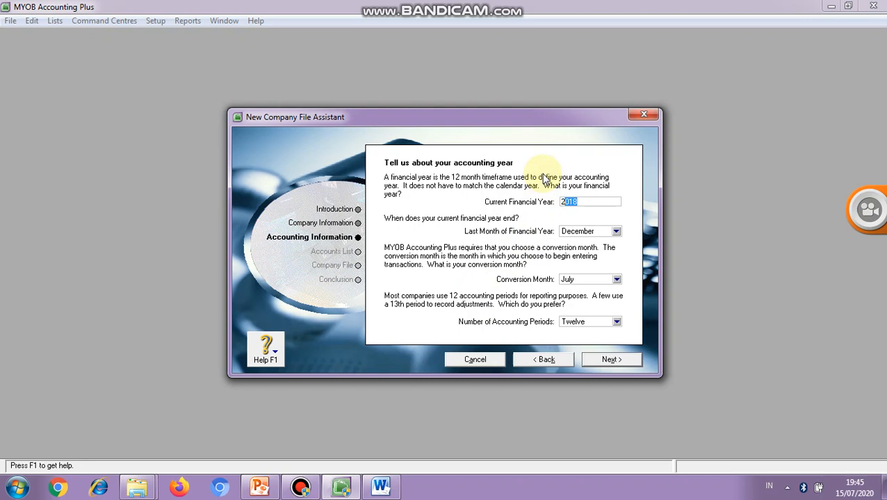
left_click_drag(564, 202, 585, 201)
left_click(586, 202)
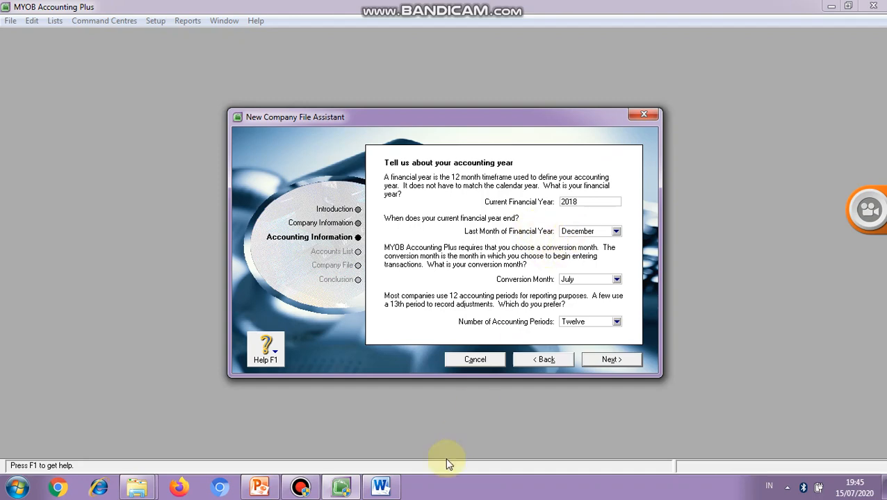
- Compare the trial balance and first transaction dates in the Word document with MYOB's last month of the financial year
left_click(382, 488)
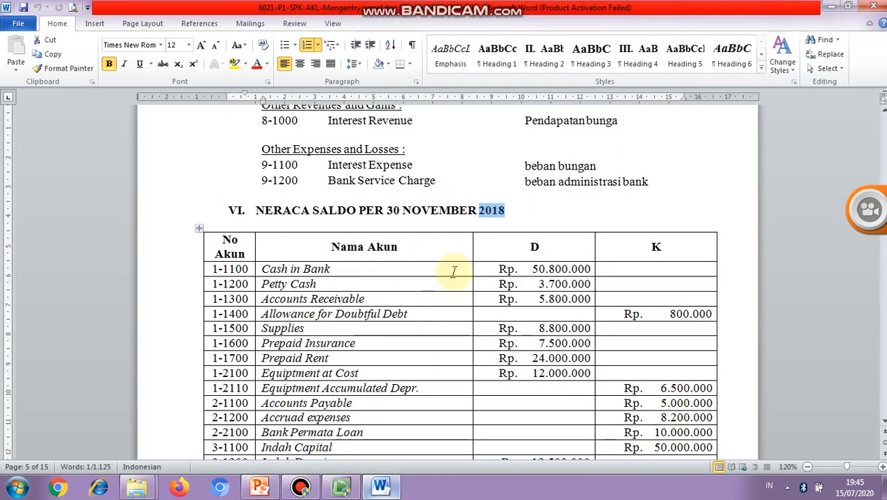
left_click(437, 213)
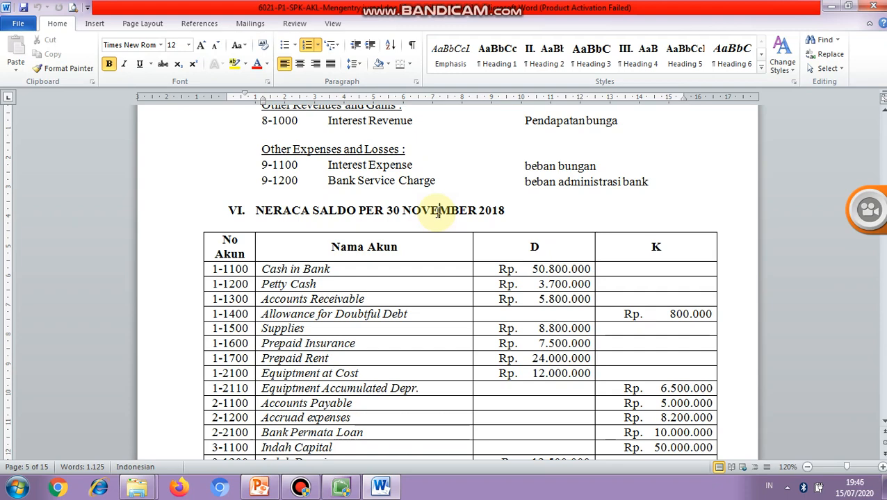
key("Page_Down")
key("Page_Down")
key("Page_Down")
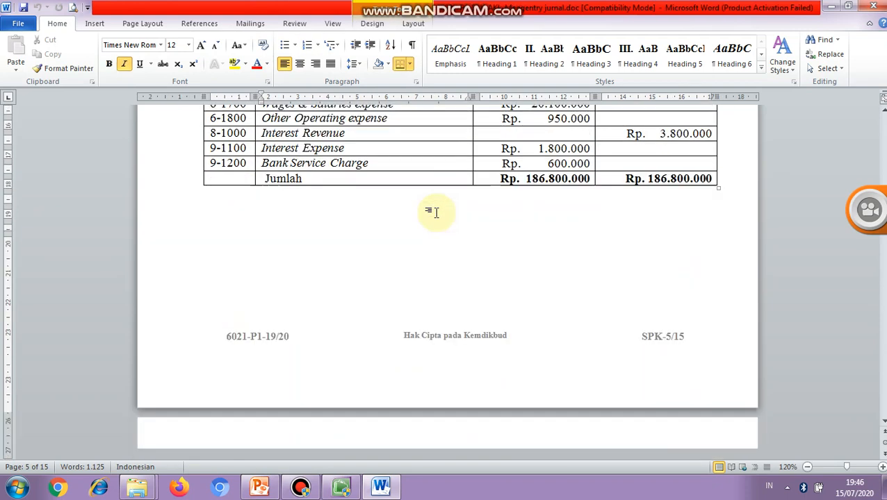
key("Page_Down")
key("Page_Down")
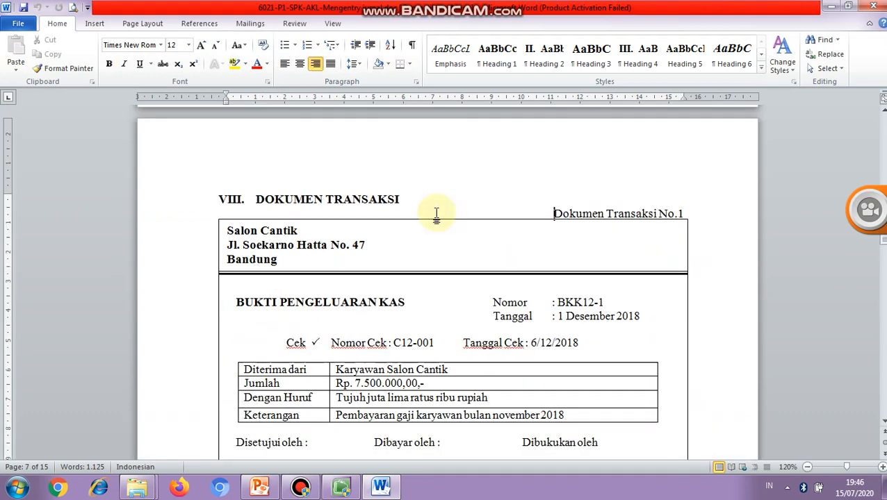
left_click(587, 321)
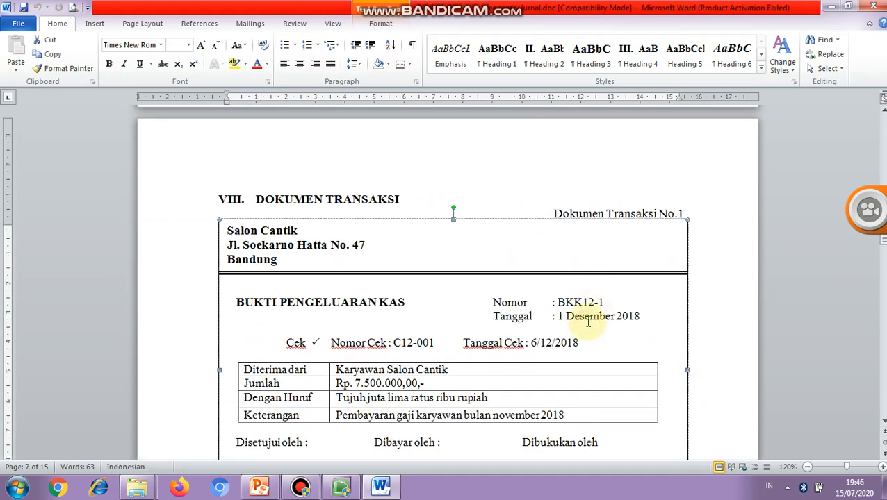
left_click(588, 316)
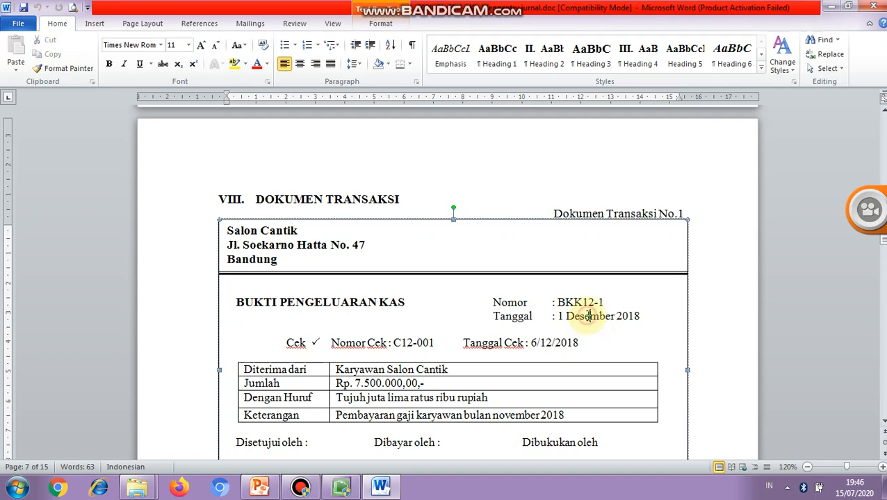
left_click(381, 493)
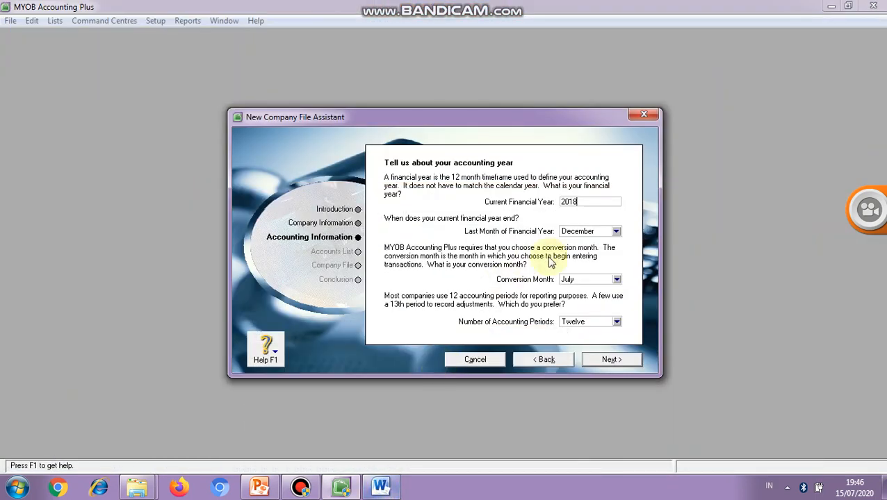
left_click(596, 236)
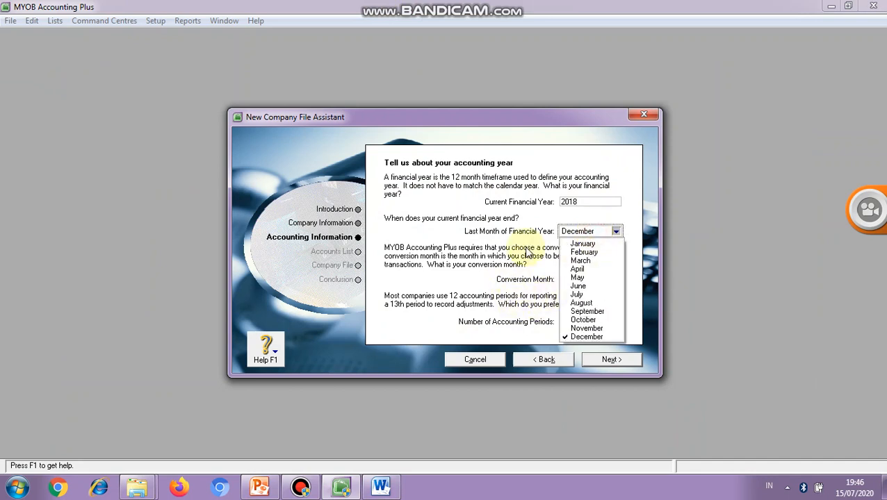
left_click(525, 248)
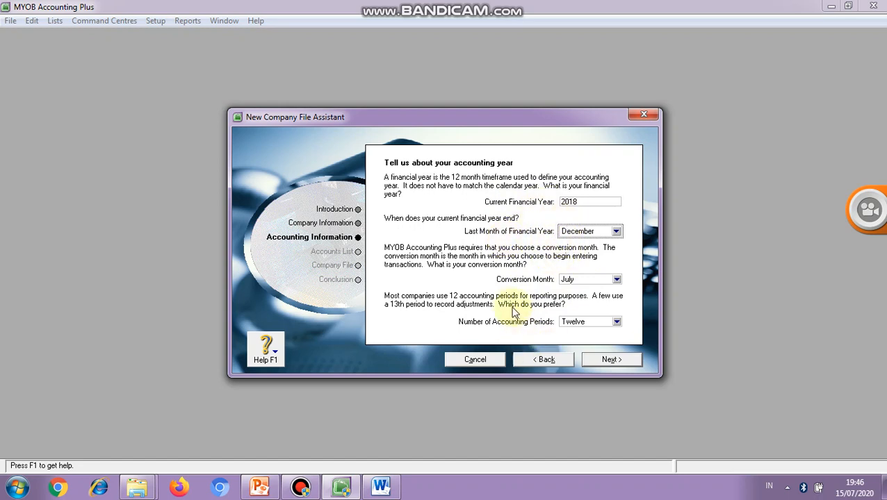
- Switch to the Word document and examine the trial balance's heading date and account balances
left_click(381, 489)
scroll(441, 421, "up", 5)
scroll(442, 422, "up", 20)
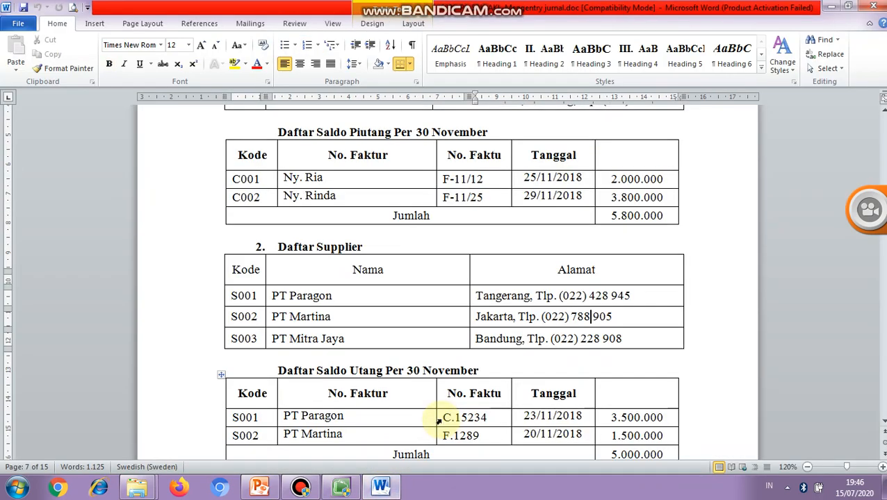
scroll(441, 419, "up", 8)
scroll(439, 419, "down", 3)
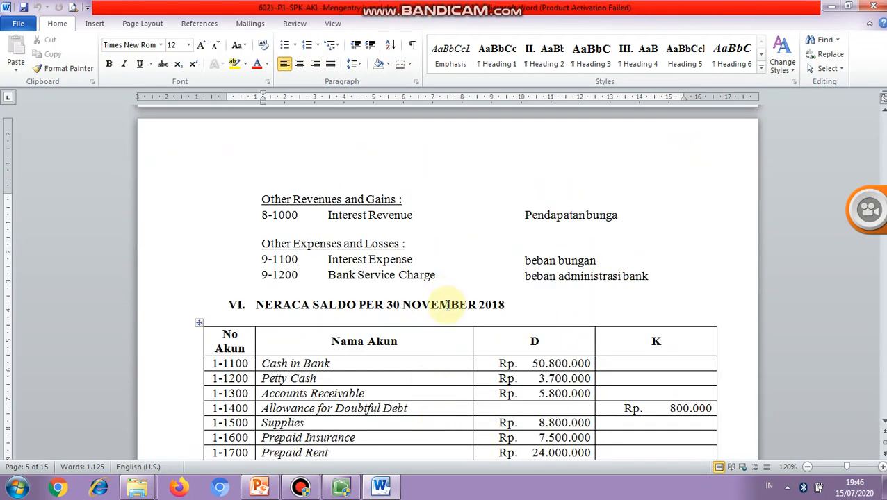
left_click(451, 305)
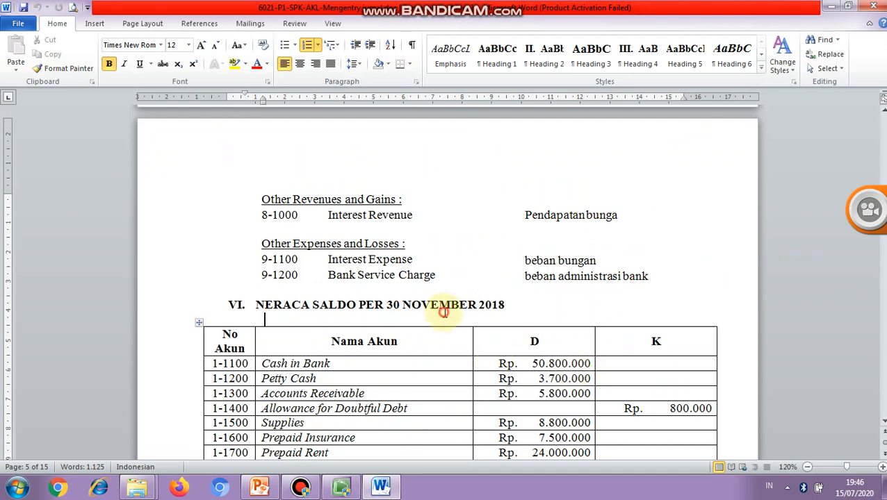
left_click(525, 364)
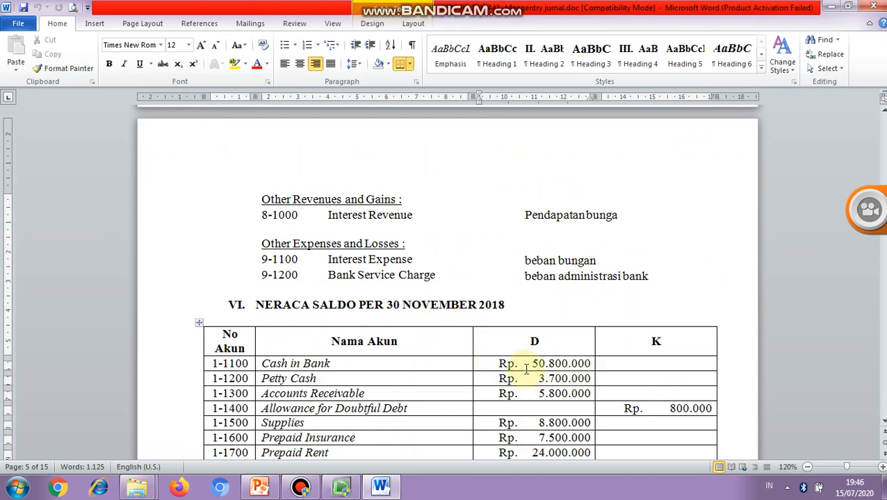
key("Down")
key("Down")
key("Down")
key("Down")
key("Down")
key("Down")
key("Down")
key("Down")
key("Down")
key("Down")
key("Down")
key("Down")
key("Down")
key("Down")
key("Down")
key("Down")
key("Down")
key("Down")
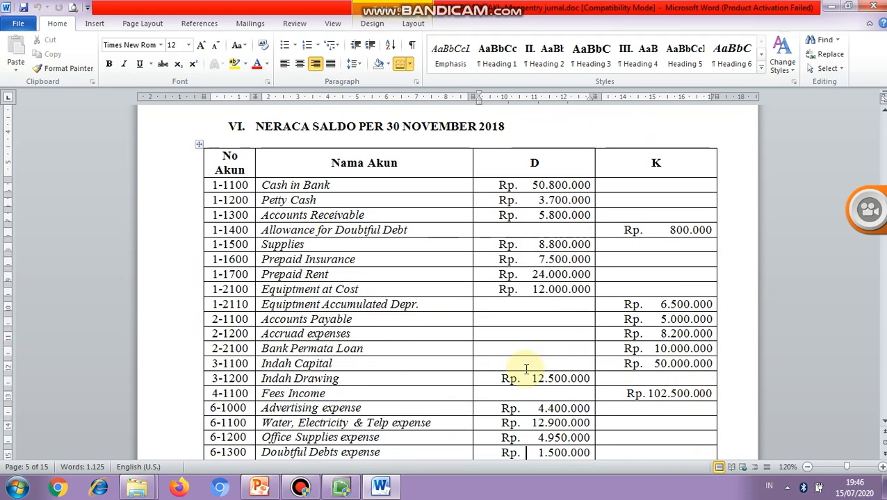
key("Down")
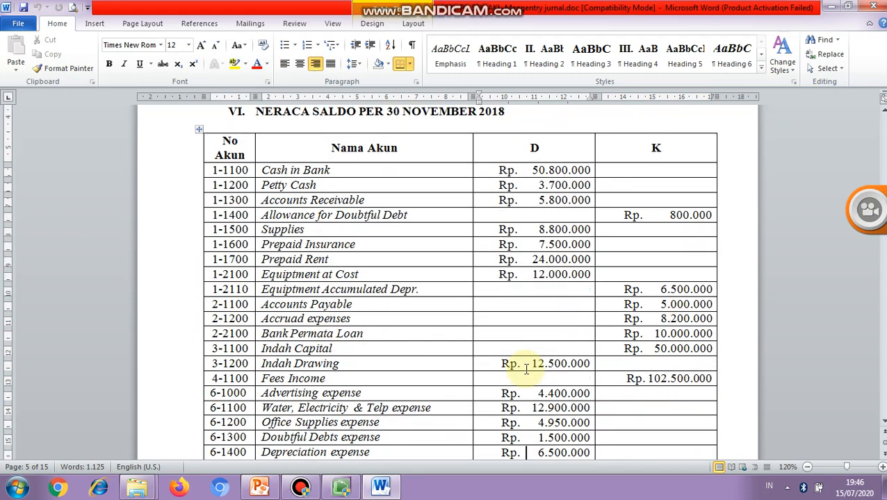
- Examine the date of the first cash payment voucher in the transaction documents section
key("Page_Down")
key("Page_Down")
key("Page_Down")
key("Page_Down")
key("Page_Down")
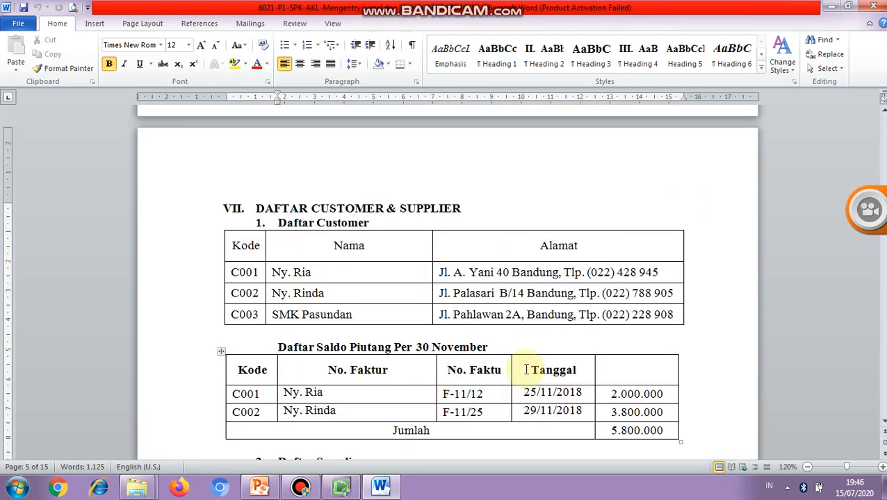
key("Page_Down")
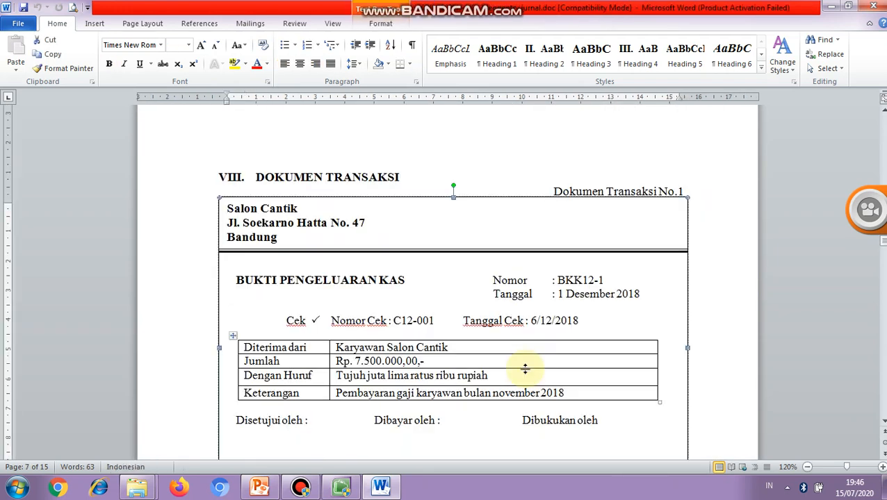
left_click(496, 346)
left_click(566, 294)
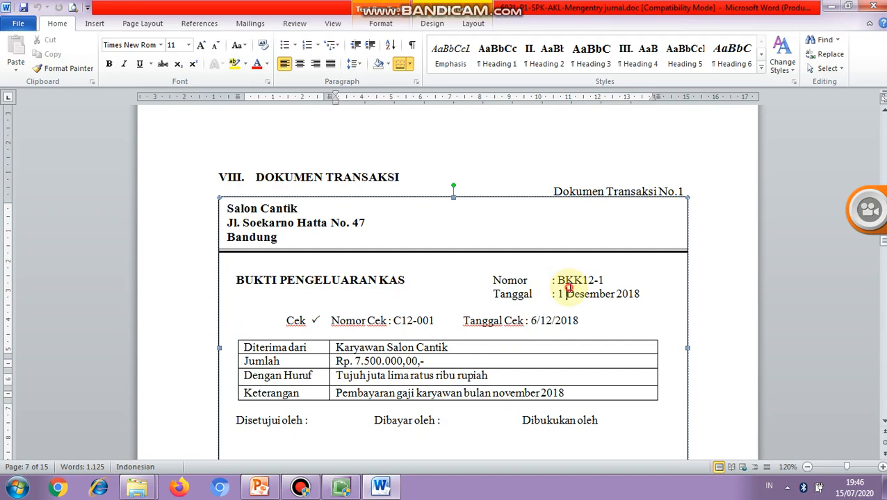
- Switch back to MYOB, set the conversion month to November and keep twelve accounting periods
left_click(344, 489)
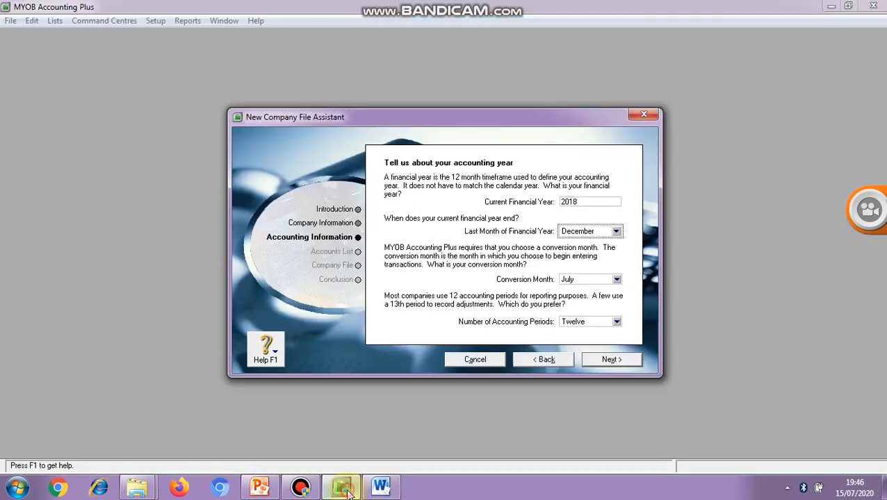
left_click(587, 279)
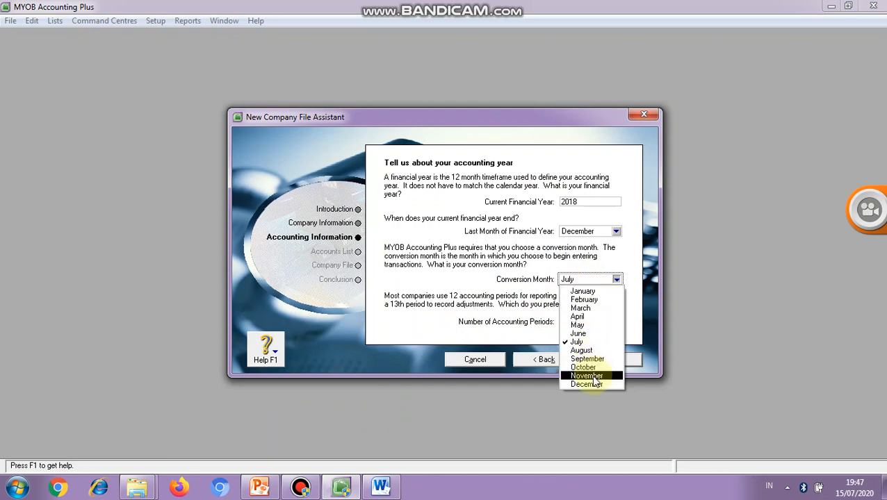
left_click(587, 376)
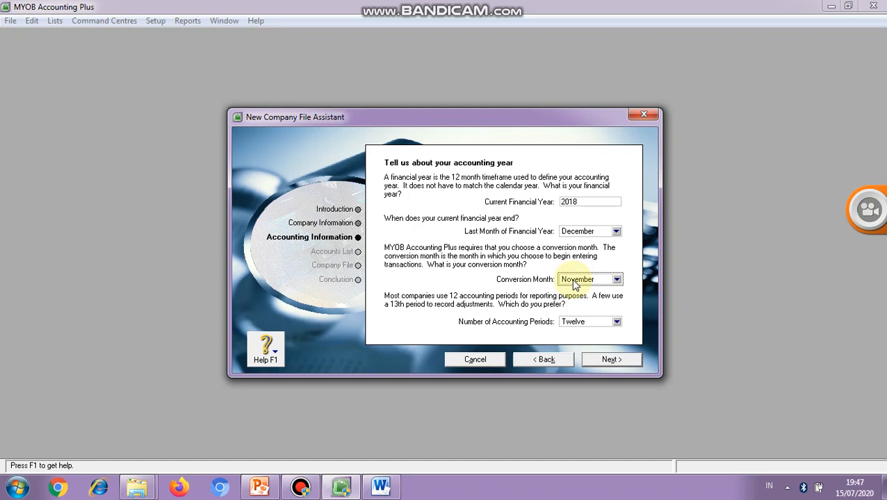
left_click(572, 324)
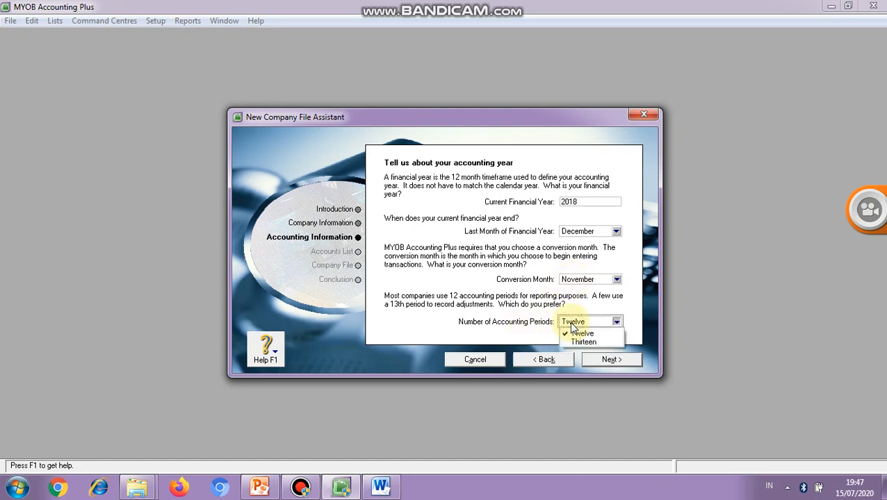
left_click(581, 334)
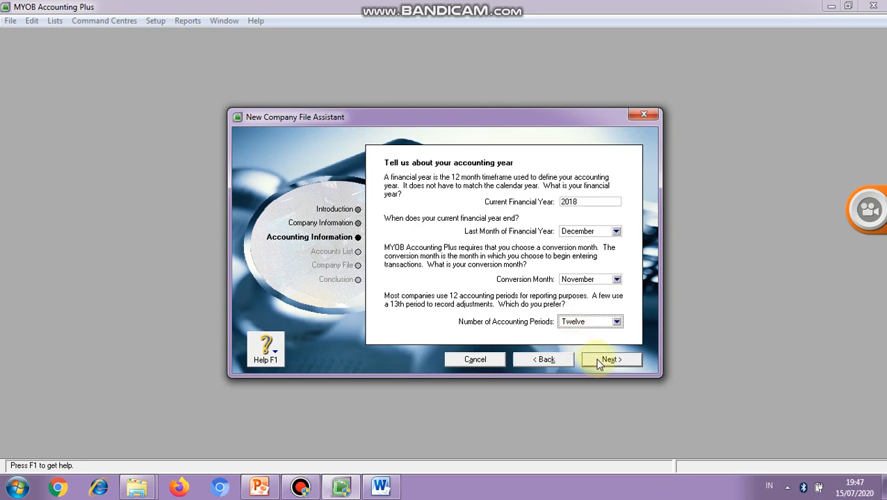
- Try November as the last month of the financial year with December as the conversion month
left_click(575, 234)
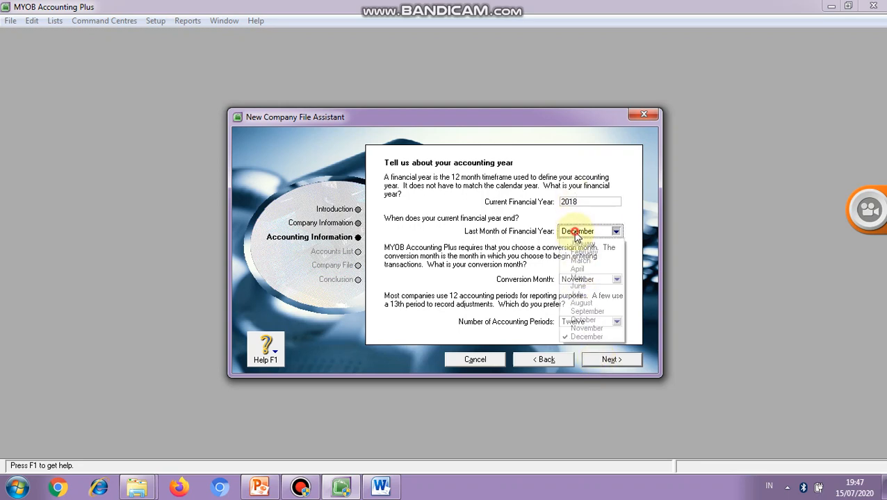
left_click(585, 336)
left_click(584, 236)
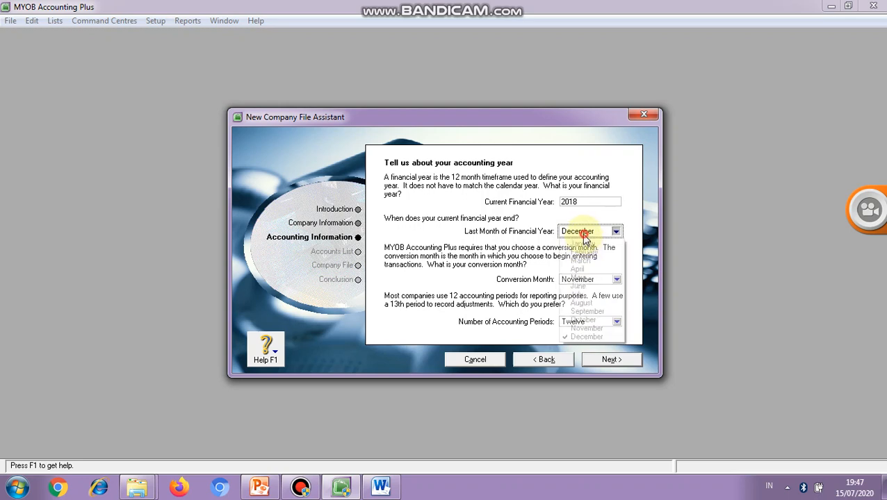
left_click(585, 328)
left_click(583, 280)
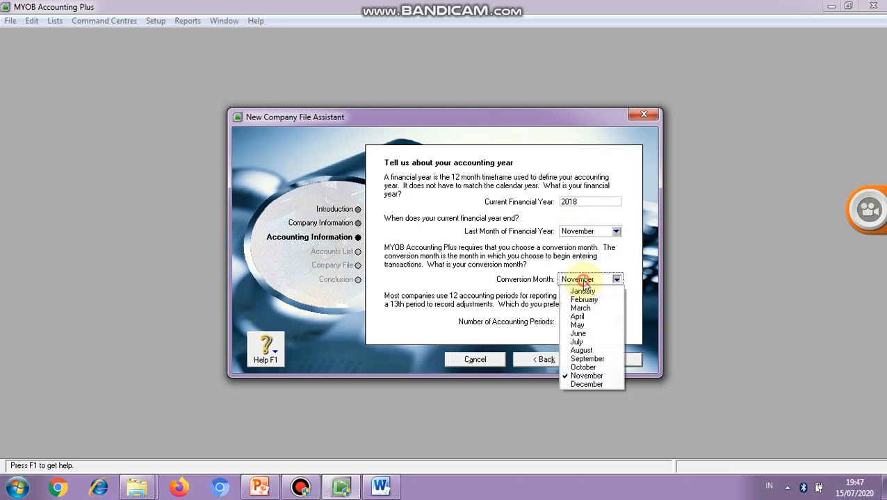
left_click(578, 385)
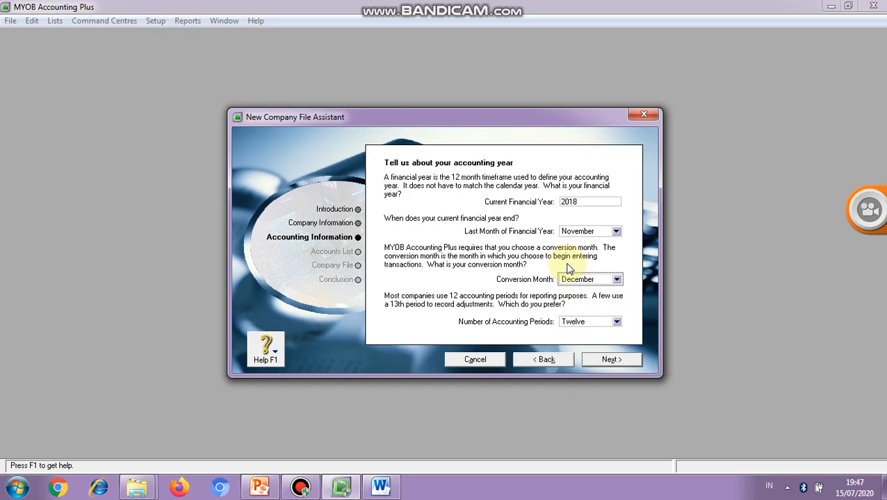
- Set the financial year's last month to December and the conversion month to November, and confirm the accounting information
left_click(577, 231)
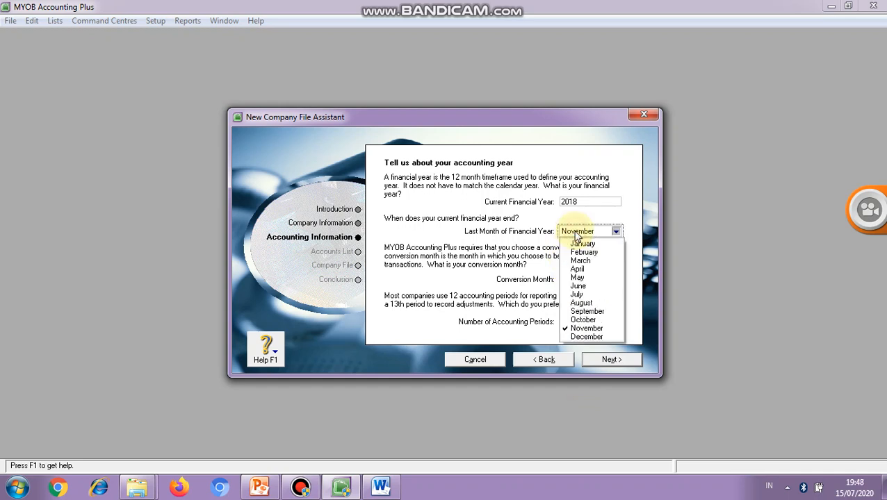
left_click(582, 336)
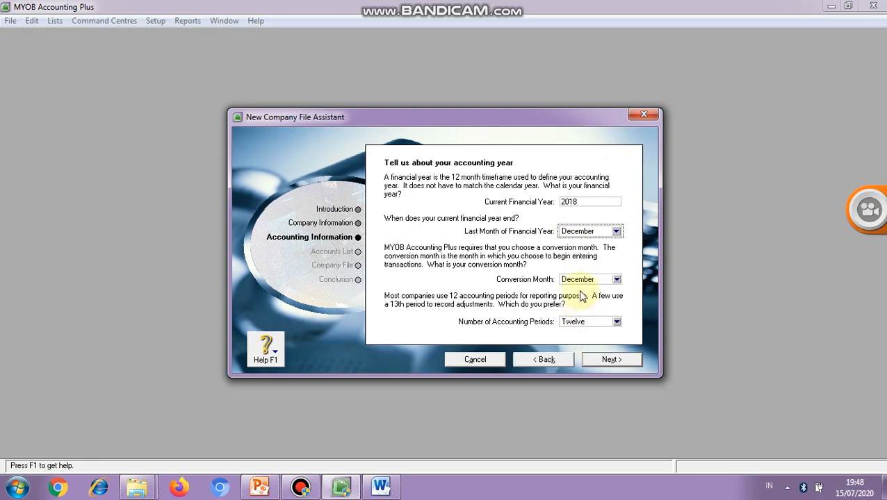
left_click(581, 279)
left_click(581, 375)
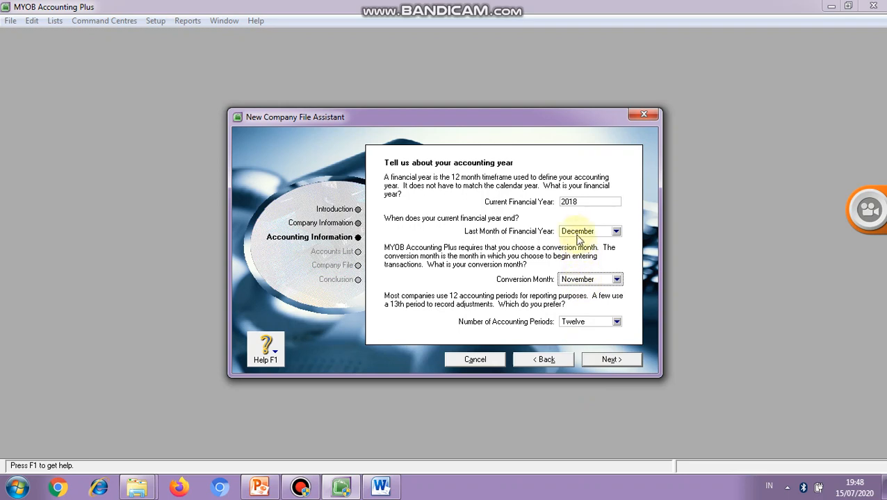
left_click(602, 359)
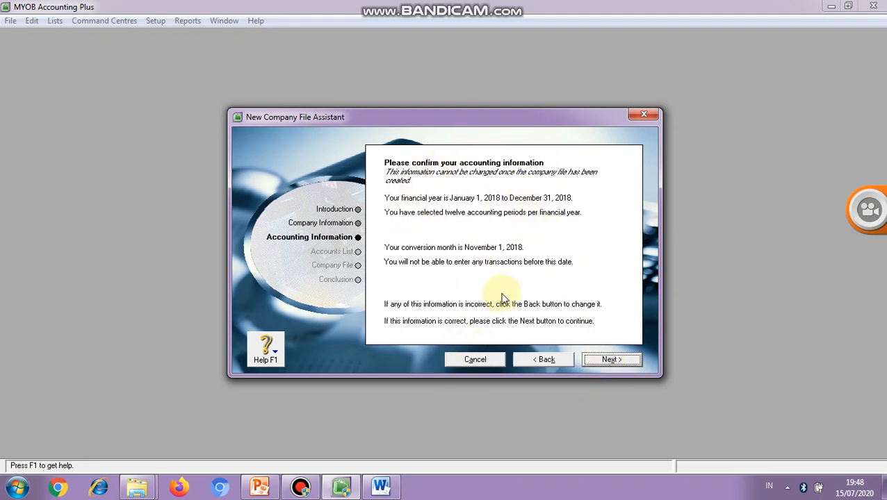
left_click(622, 362)
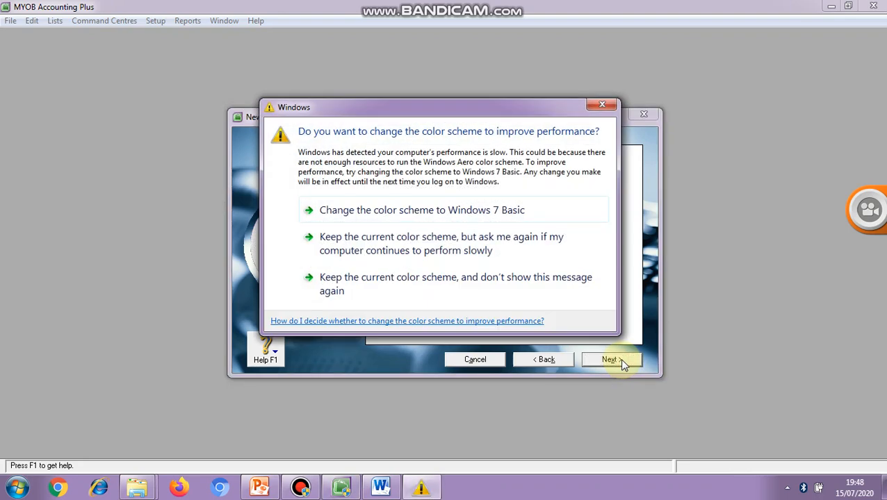
- Dismiss the Windows colour scheme prompt and choose to import an accountant-provided accounts list after creating the company file
left_click(601, 104)
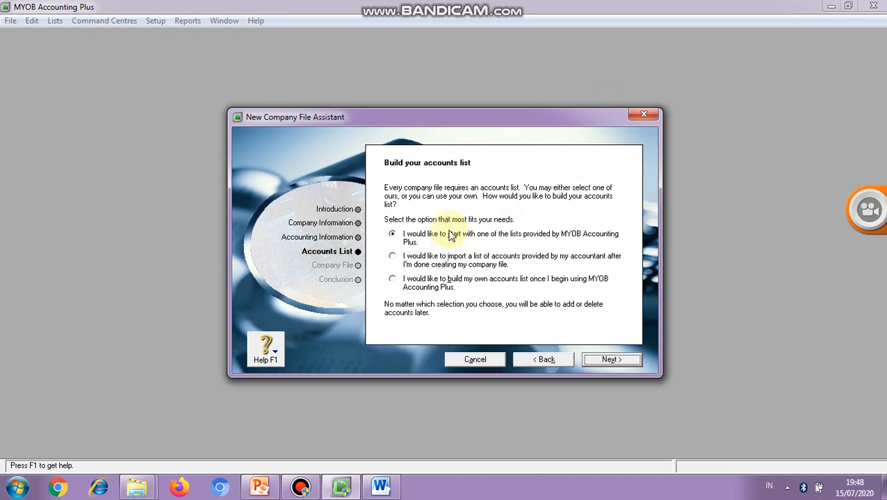
left_click(390, 256)
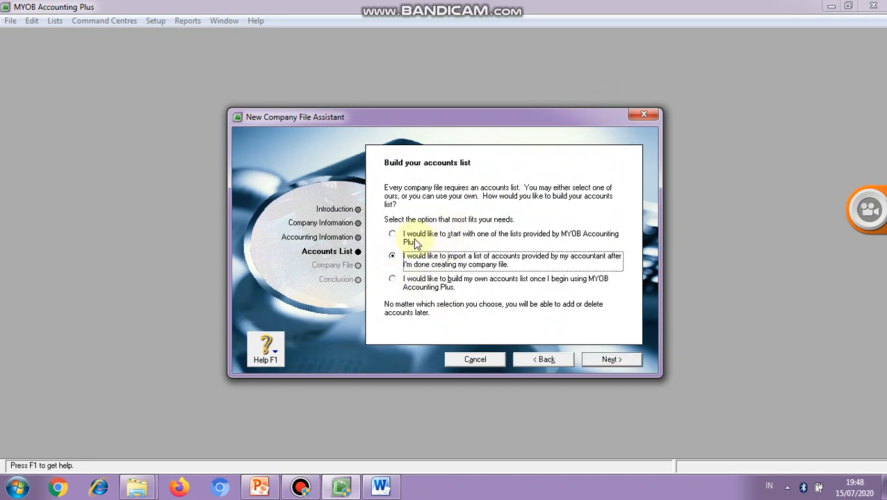
- Switch to the PowerPoint presentation and examine slide 9 on the three options for building the accounts list
left_click(235, 375)
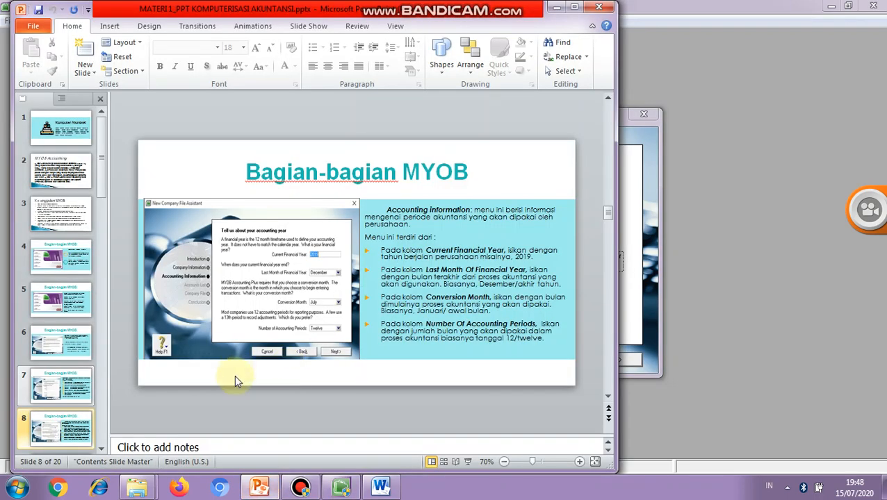
left_click(101, 449)
left_click(101, 449)
left_click(73, 386)
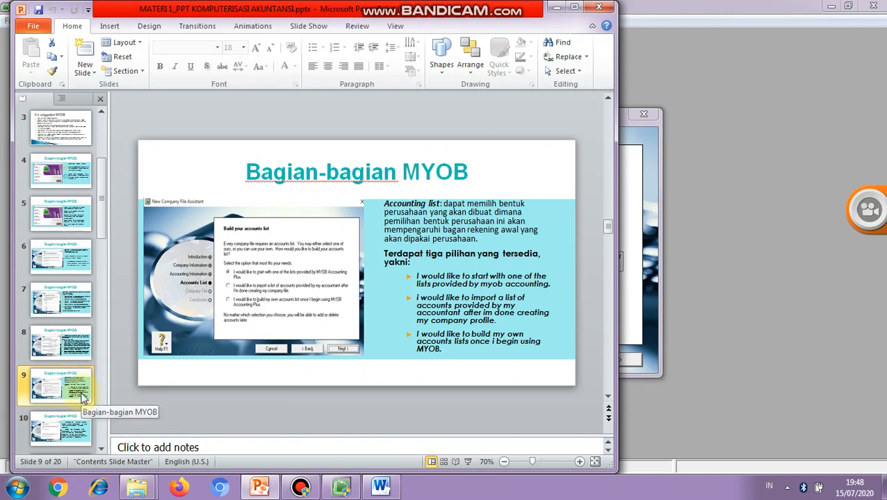
left_click(73, 410)
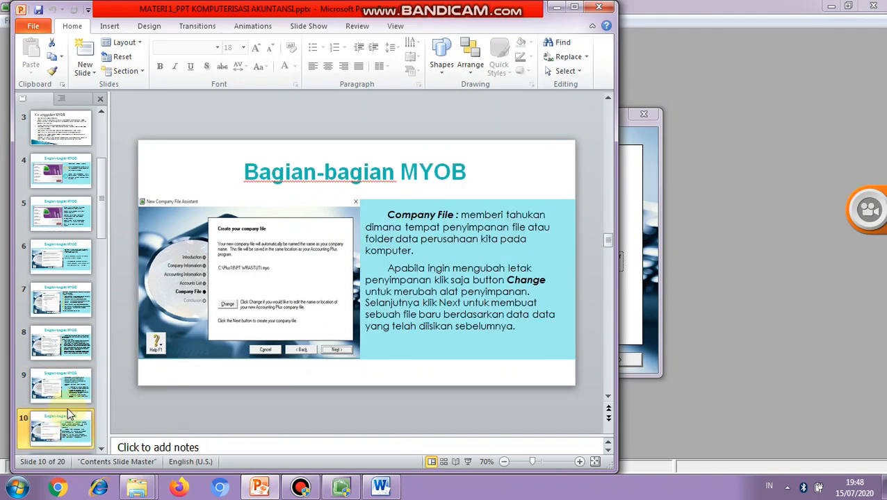
left_click(73, 391)
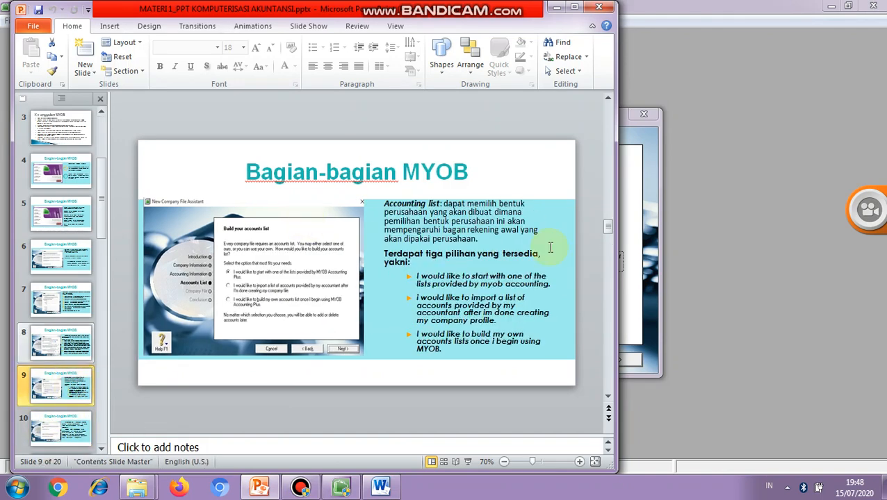
- Switch back to MYOB, dismiss the colour scheme prompt and confirm the accounts list choice
left_click(640, 164)
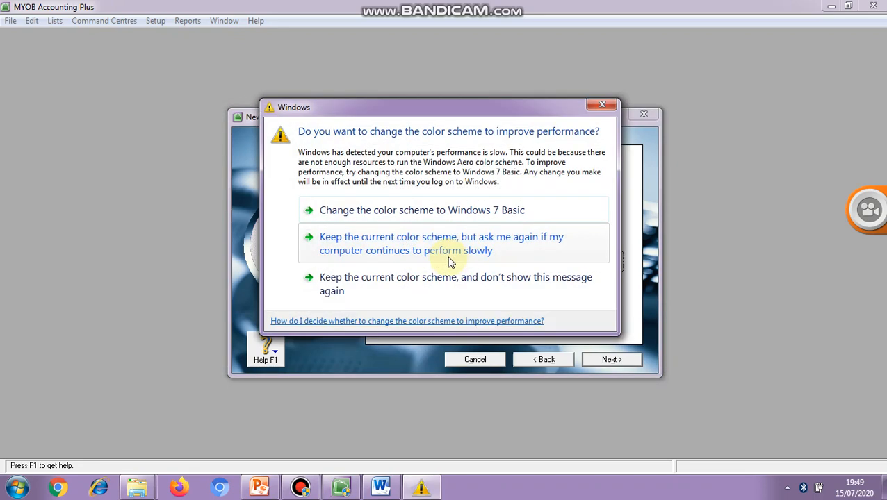
left_click(602, 105)
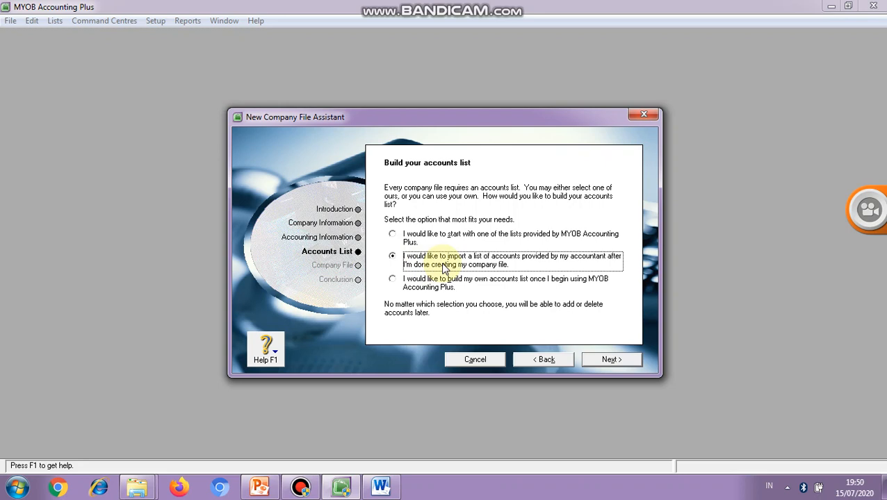
left_click(611, 360)
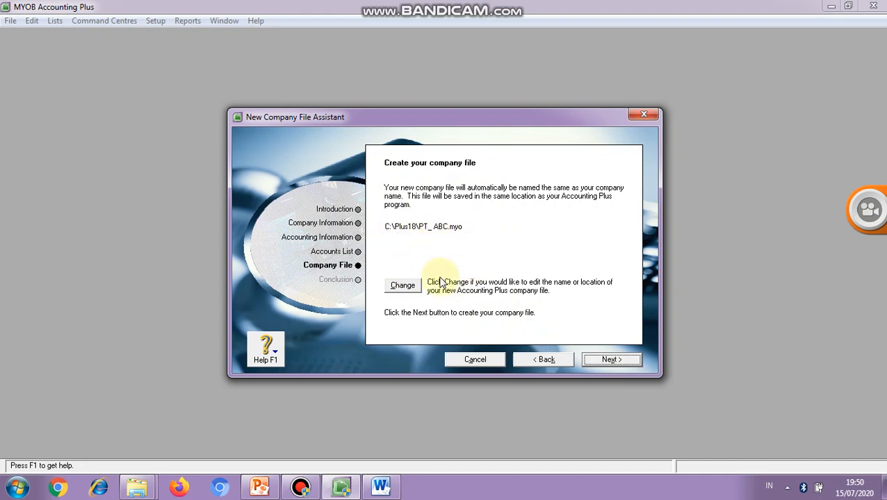
- Change the company file's save location to a new folder named MYOB on the DATA (D:) drive
left_click(403, 286)
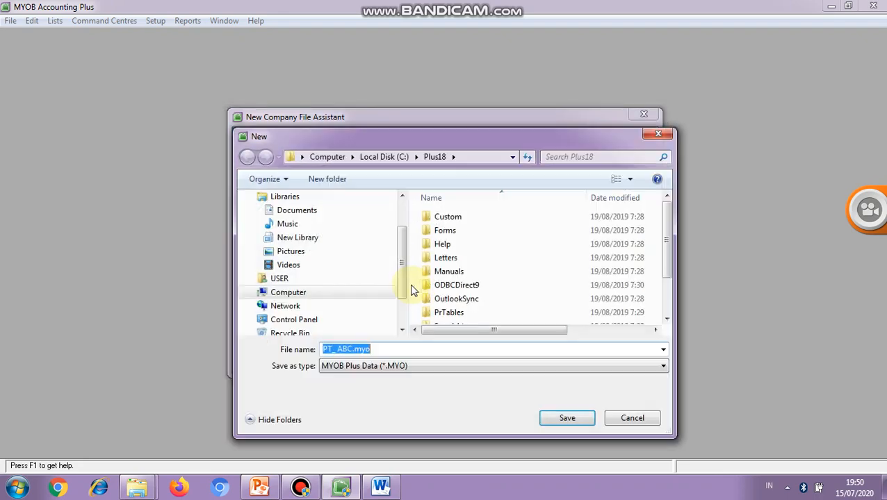
scroll(402, 281, "down", 1)
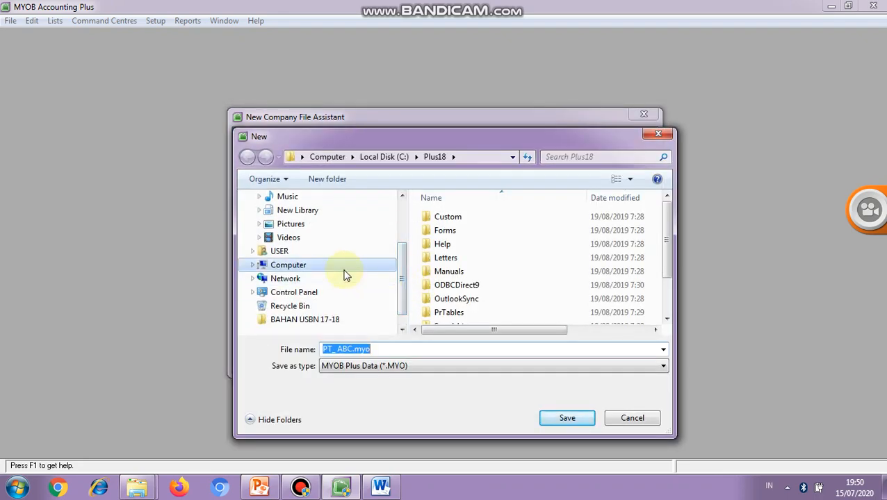
left_click(344, 269)
double_click(436, 266)
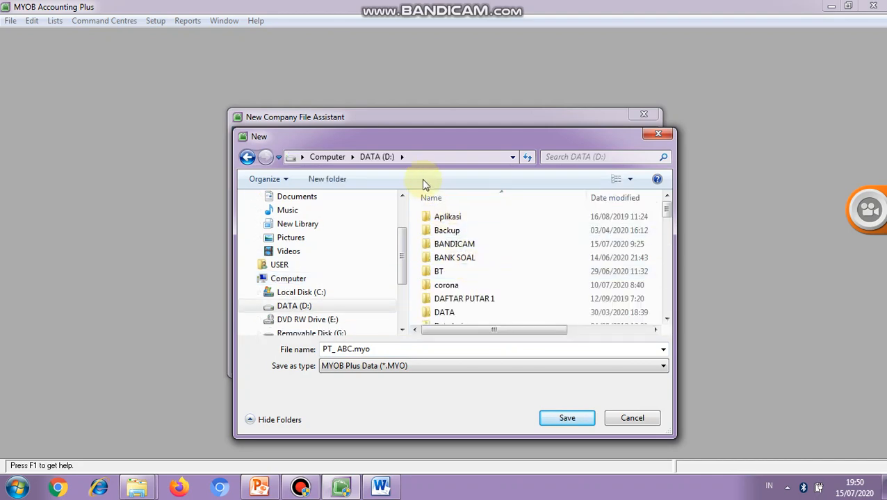
left_click(341, 180)
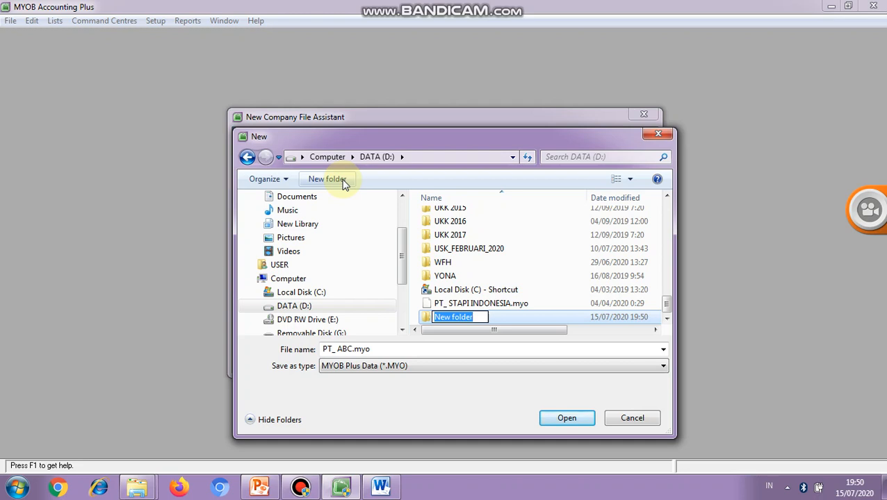
type("MYOB")
left_click(455, 239)
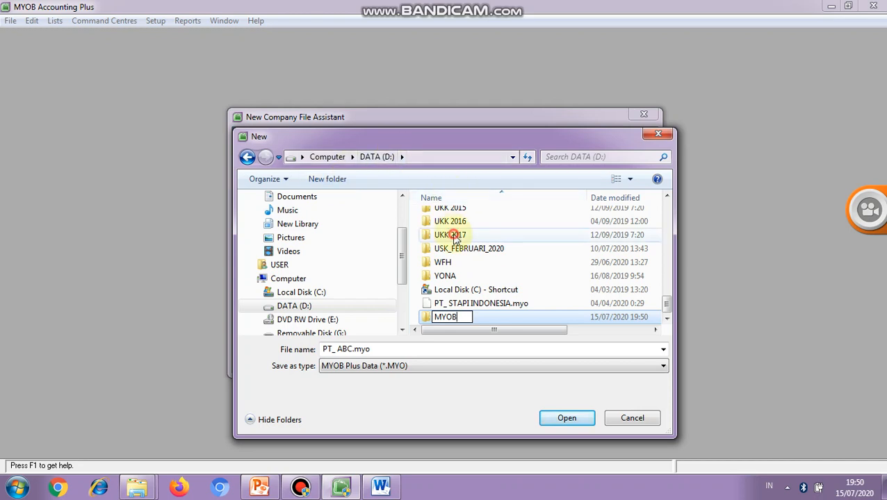
double_click(451, 317)
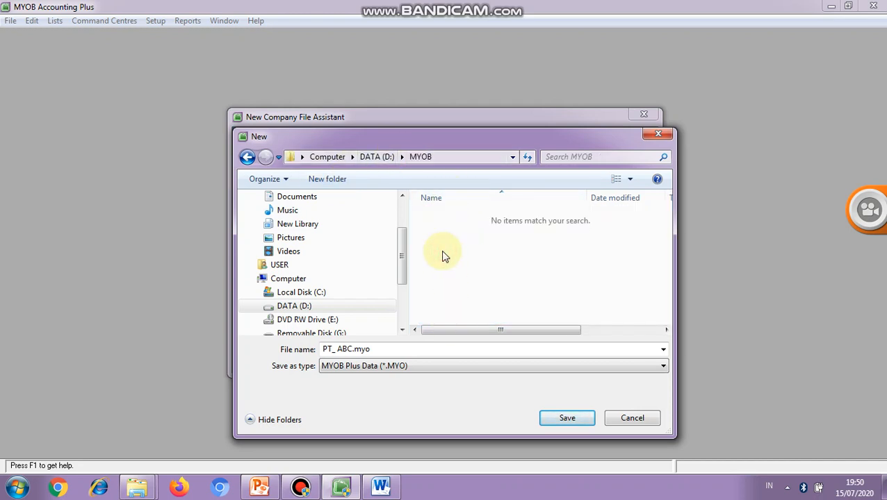
- Name the company file "PT_ ABC XI AKL 1" and save it in the MYOB folder
left_click(410, 350)
left_click(397, 350)
key("BackSpace")
key("BackSpace")
key("BackSpace")
key("BackSpace")
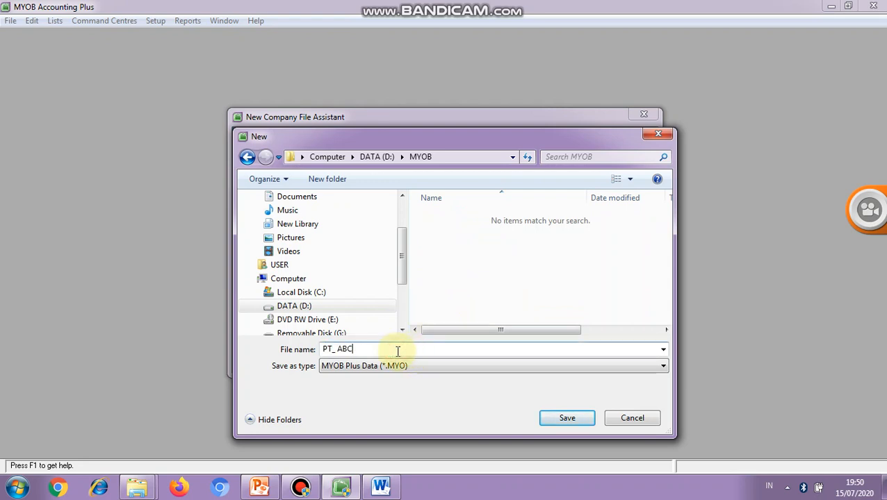
type("XI AKL 1")
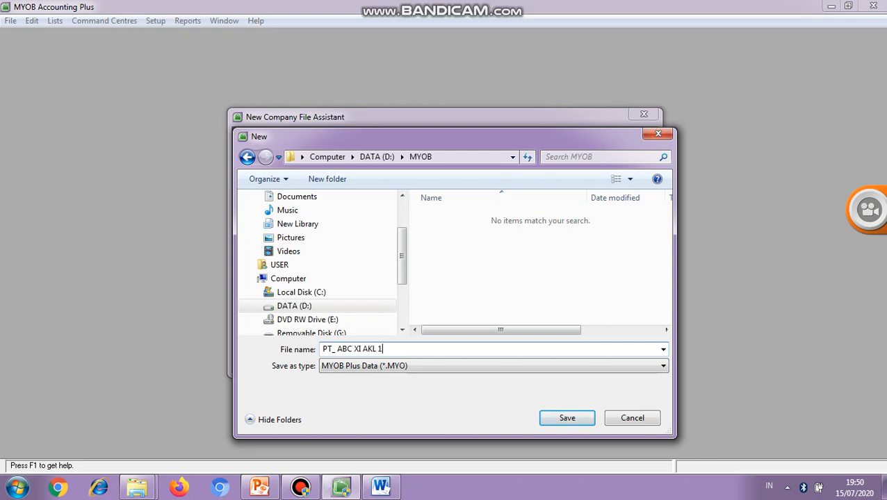
left_click(571, 417)
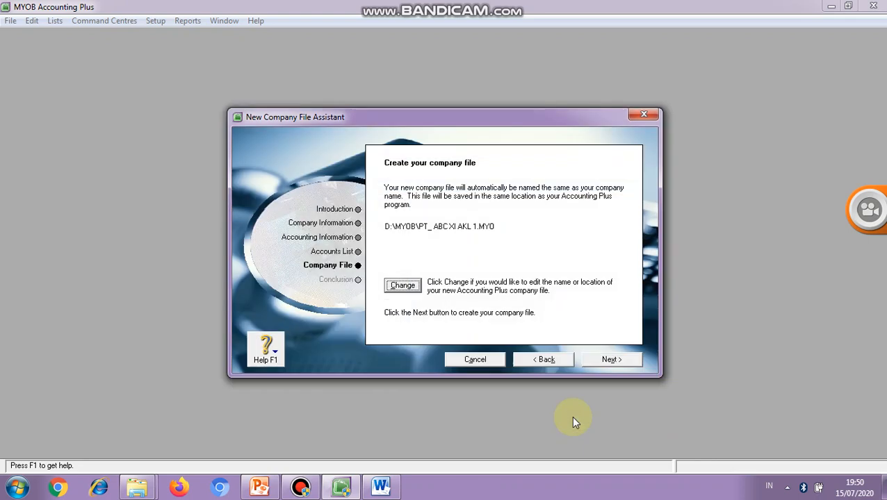
- Create the company file, open the Easy Setup Assistant from the conclusion page and close it to reach the Command Centre
left_click(612, 359)
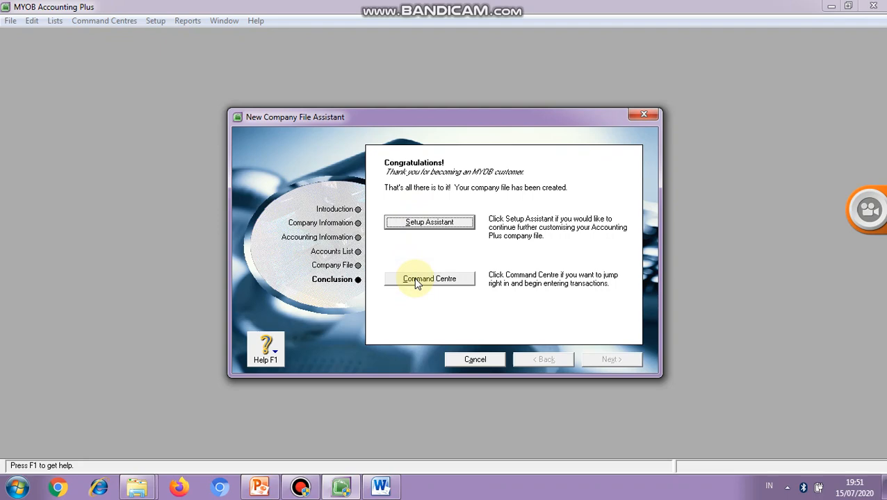
left_click(414, 225)
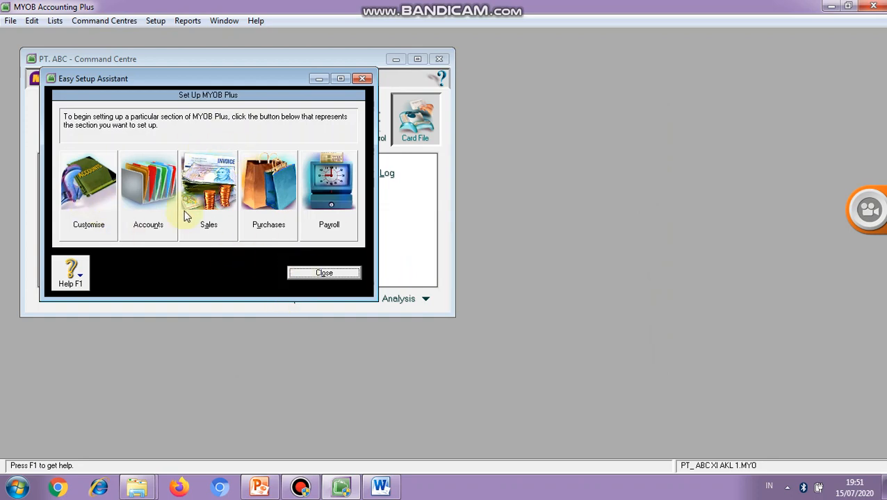
left_click(361, 78)
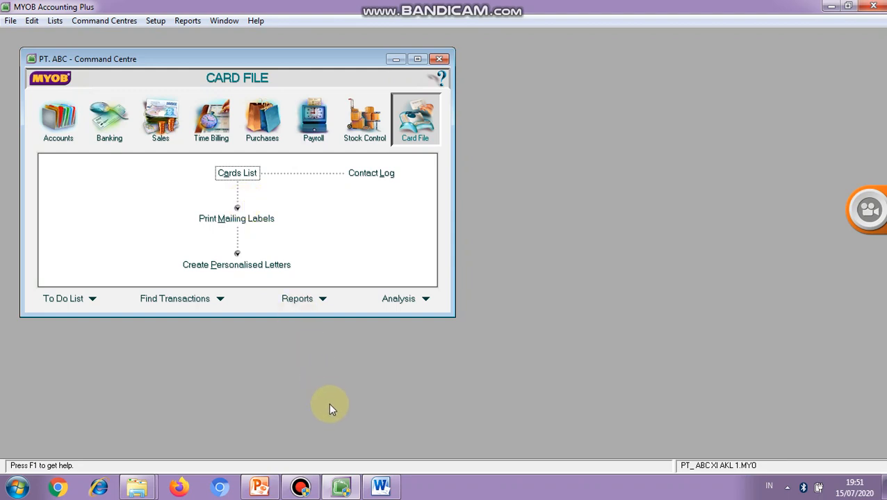
mouse_move(341, 495)
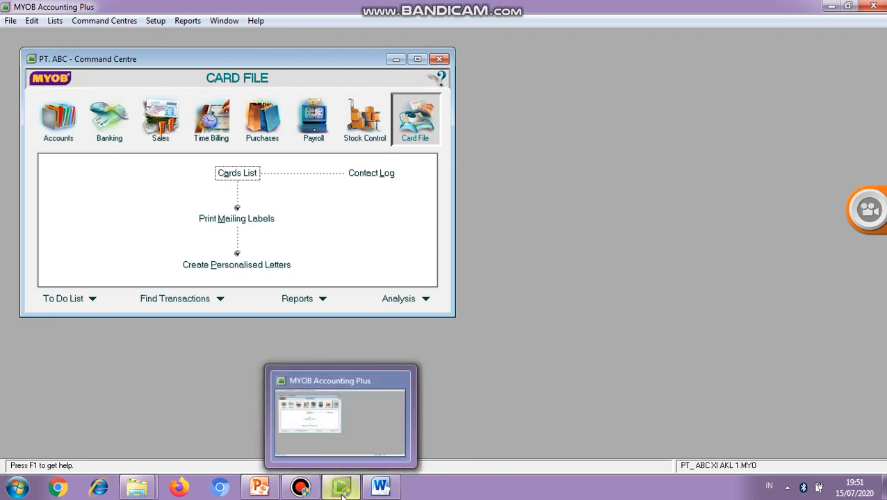